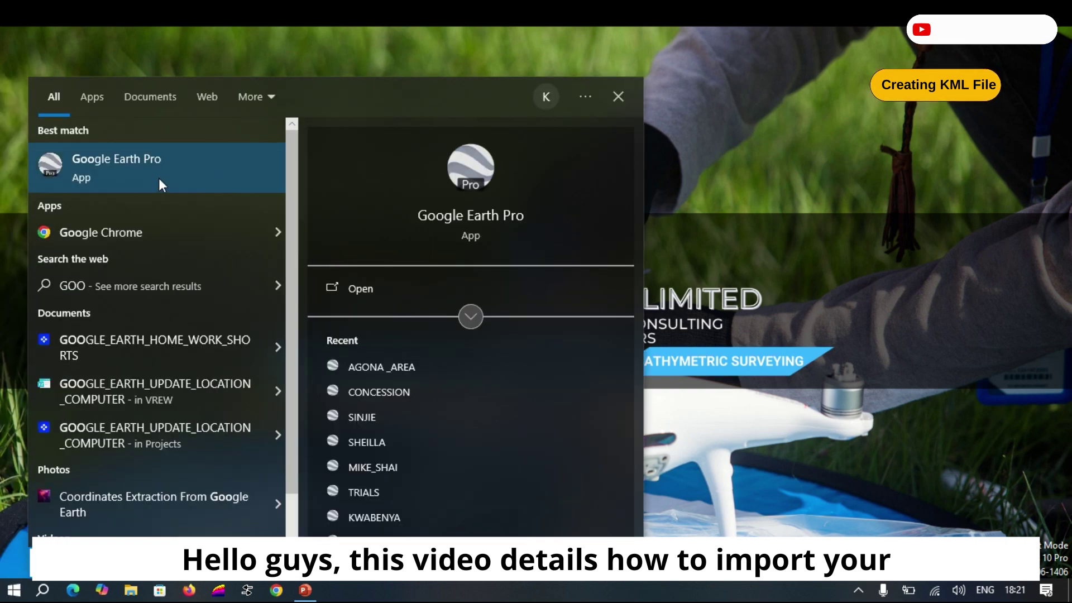
- Launch Google Earth Pro from the Start menu and close the Start-up Tips
{"action": "left_click", "coordinate": [158, 179]}
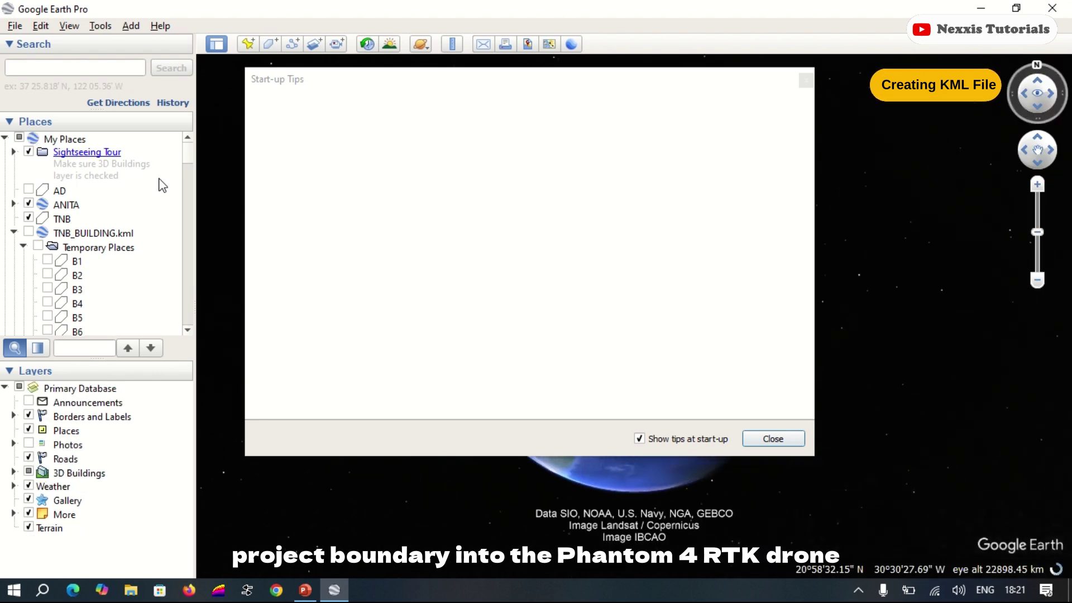
{"action": "left_click", "coordinate": [768, 439]}
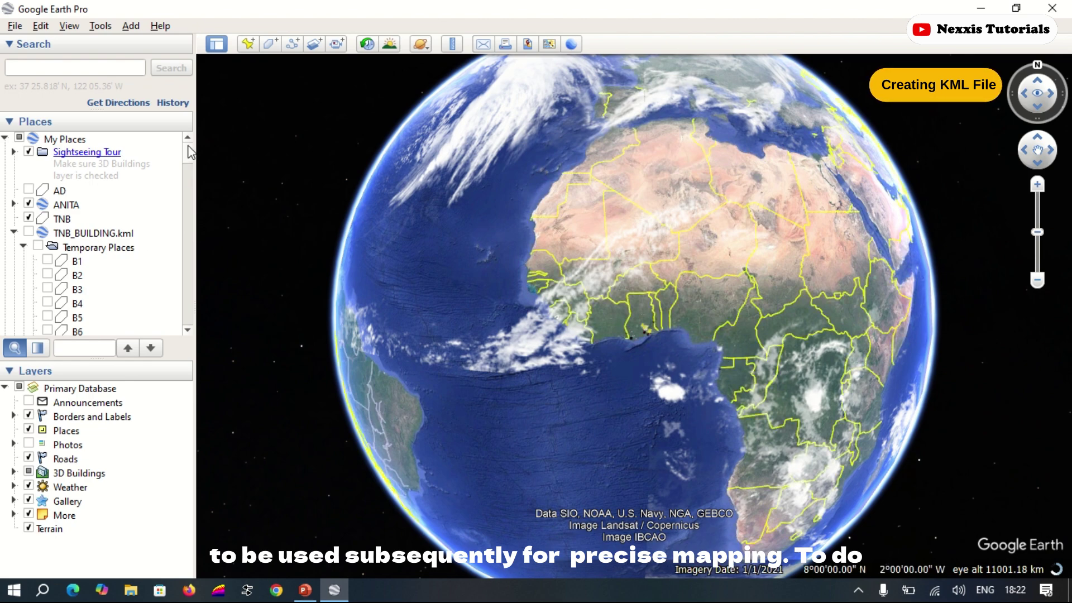
- Fly to the 'o' placemark listed in the Places panel
{"action": "left_click_drag", "start_coordinate": [190, 152], "coordinate": [189, 328]}
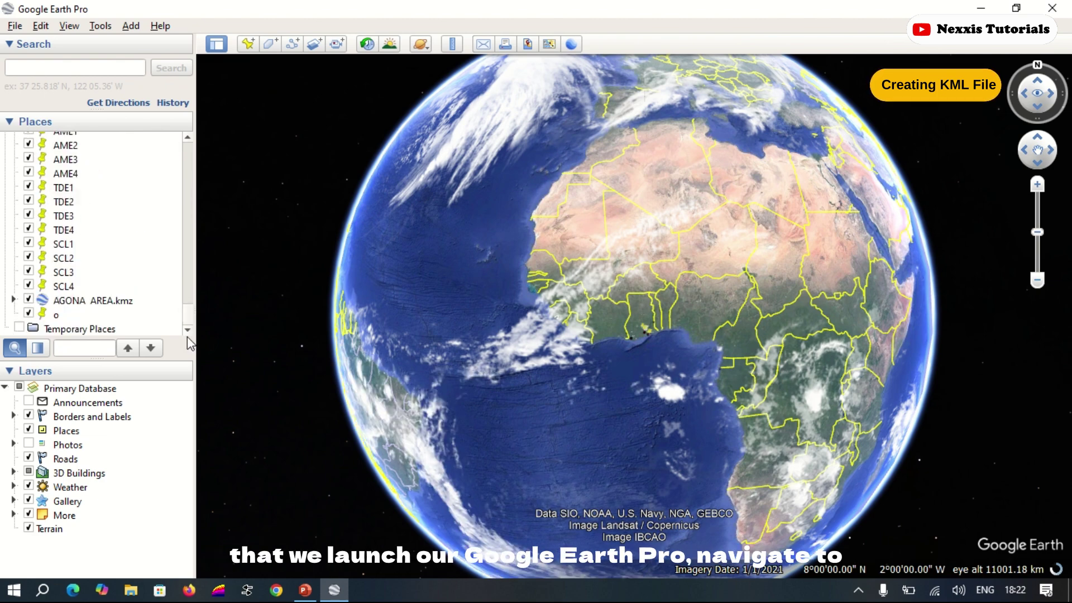
{"action": "double_click", "coordinate": [72, 314]}
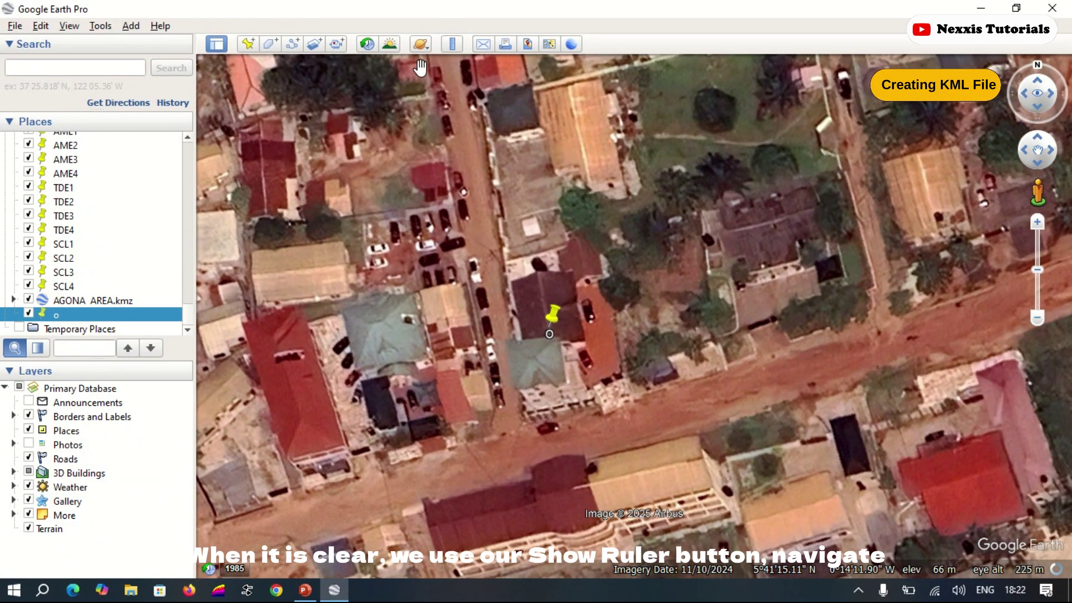
- Draw a four-corner Ruler polygon around the 'o' buildings (146.17 m perimeter, 0.32 acres)
{"action": "left_click", "coordinate": [446, 47]}
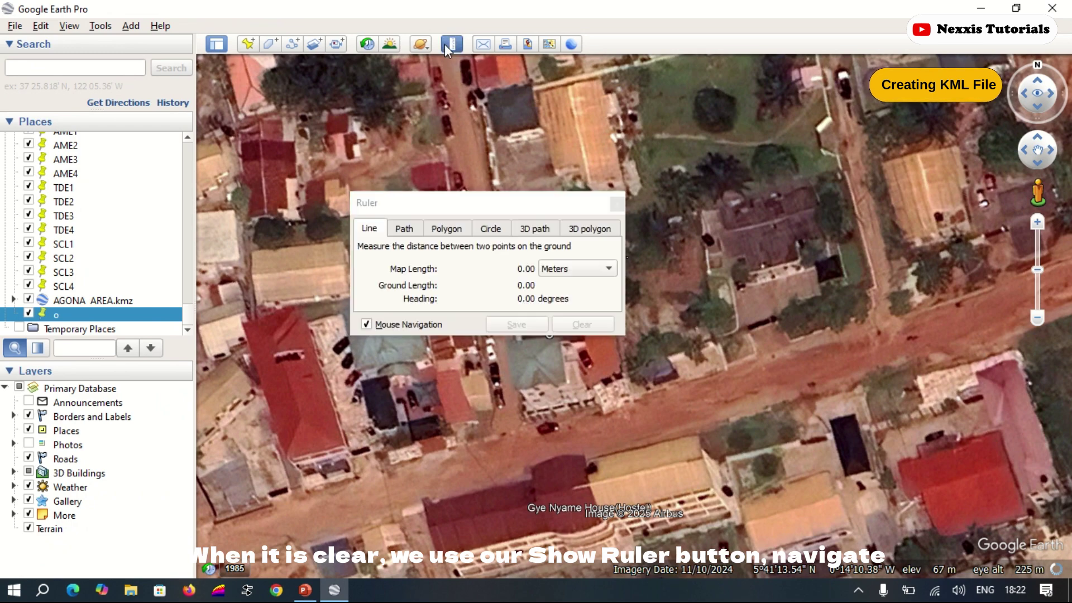
{"action": "left_click", "coordinate": [470, 199]}
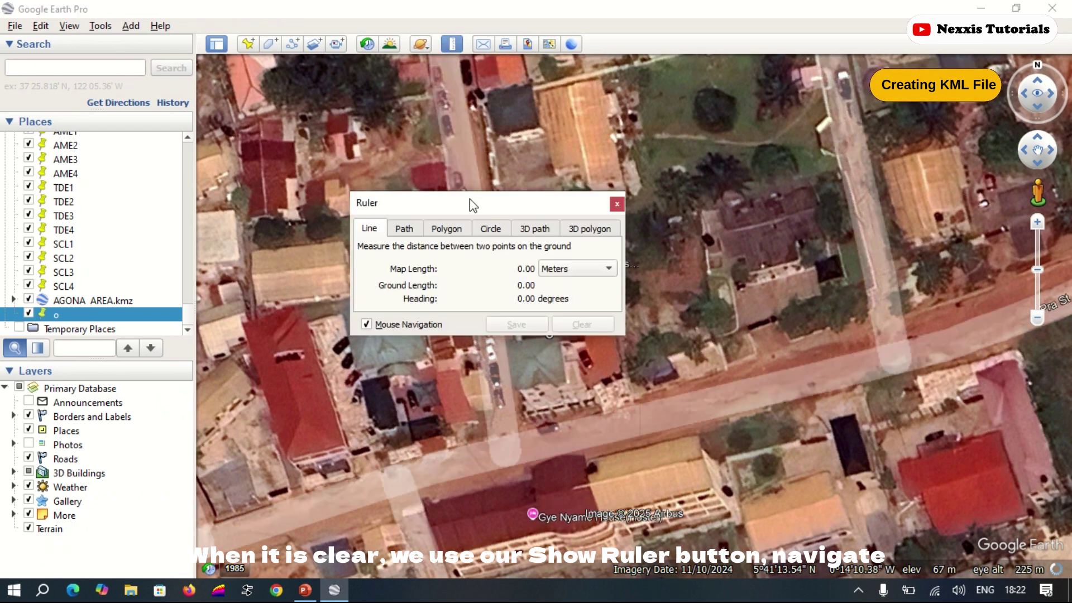
{"action": "left_click", "coordinate": [446, 229]}
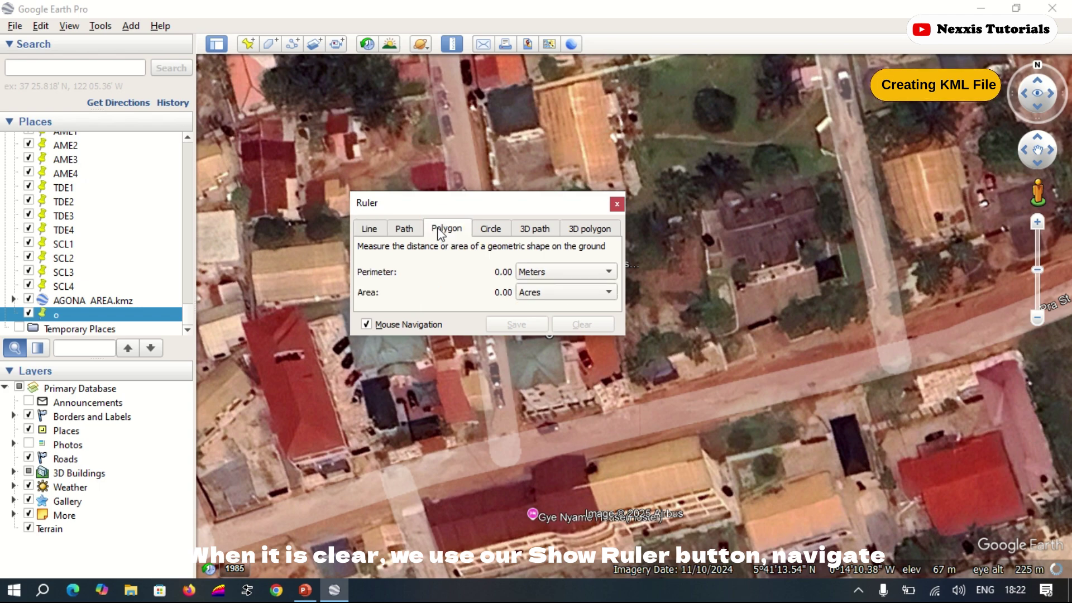
{"action": "left_click_drag", "start_coordinate": [459, 210], "coordinate": [897, 154]}
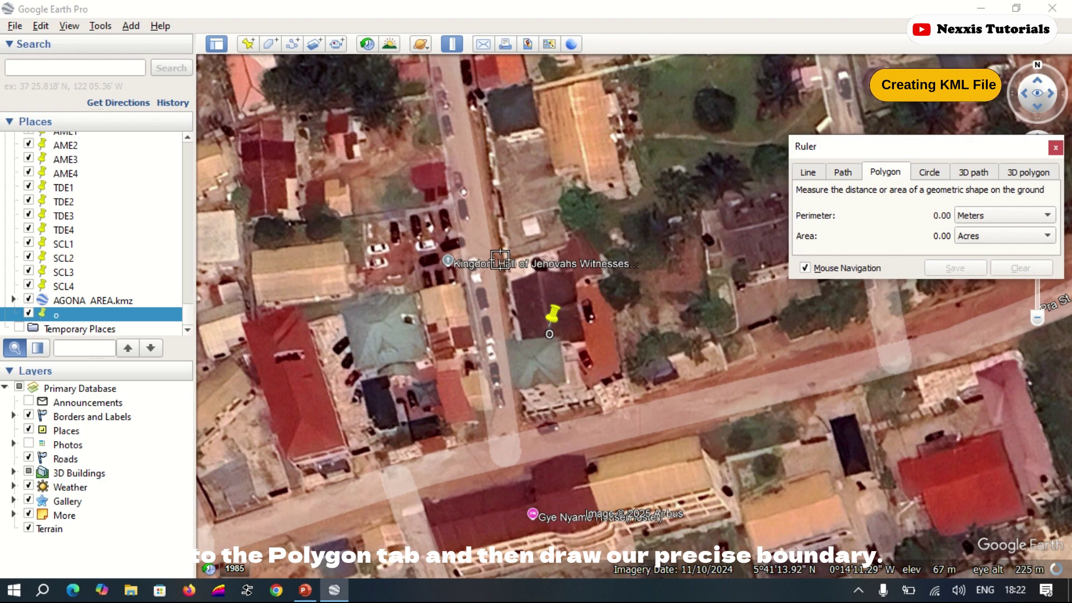
{"action": "left_click", "coordinate": [700, 210]}
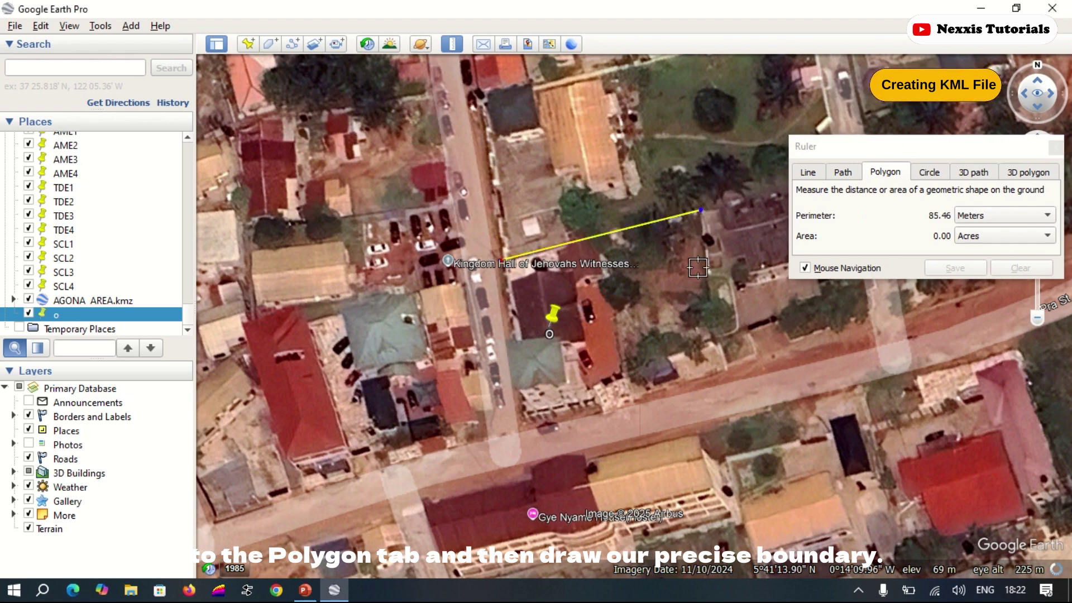
{"action": "left_click", "coordinate": [716, 350]}
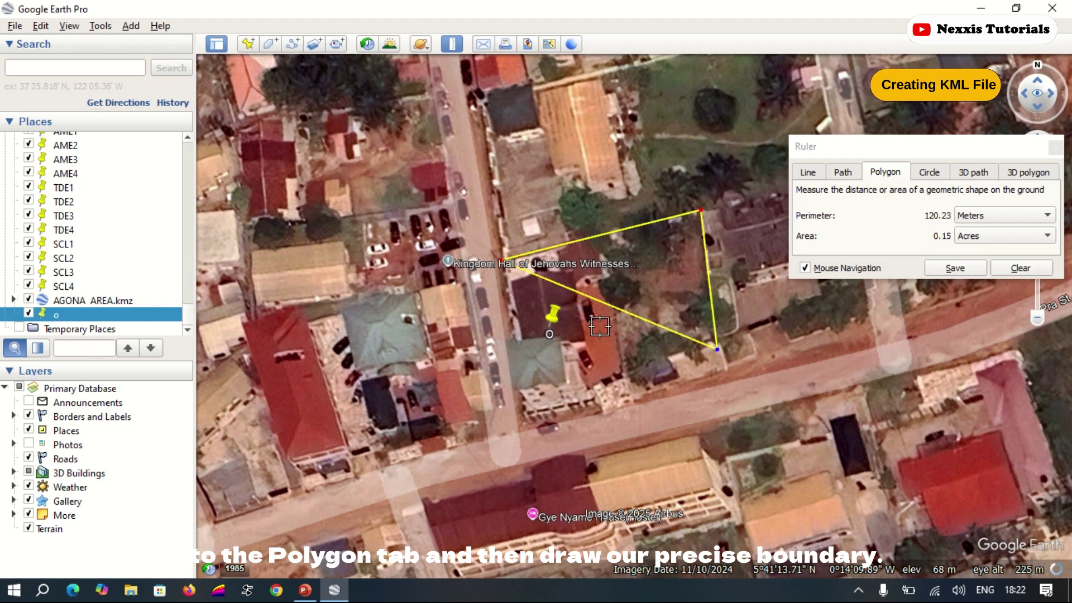
{"action": "left_click", "coordinate": [526, 414]}
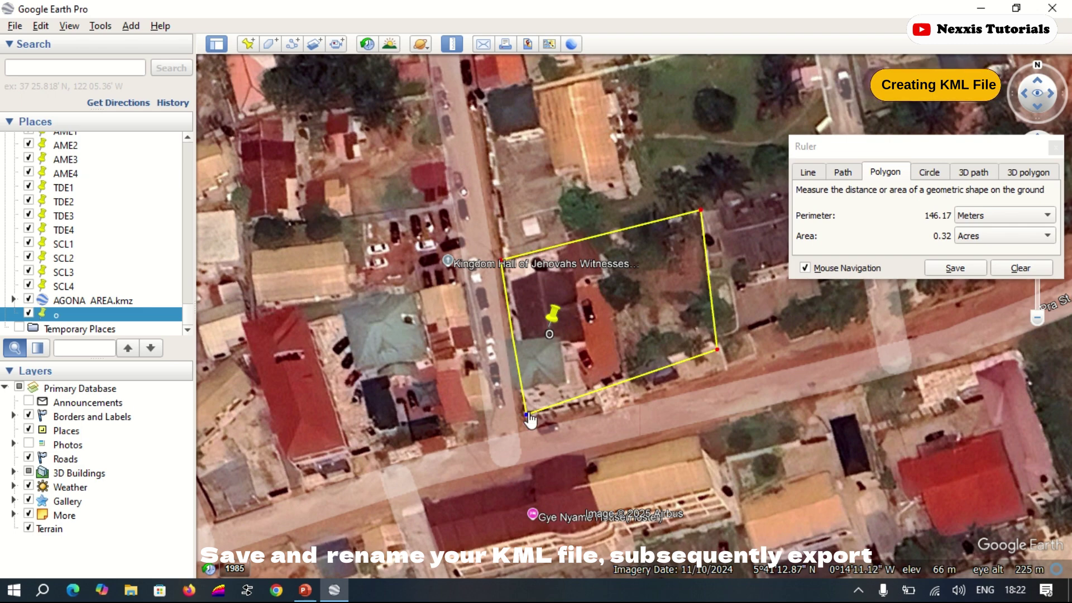
- Save the measured polygon as a place named 'TRIAL'
{"action": "left_click", "coordinate": [945, 270]}
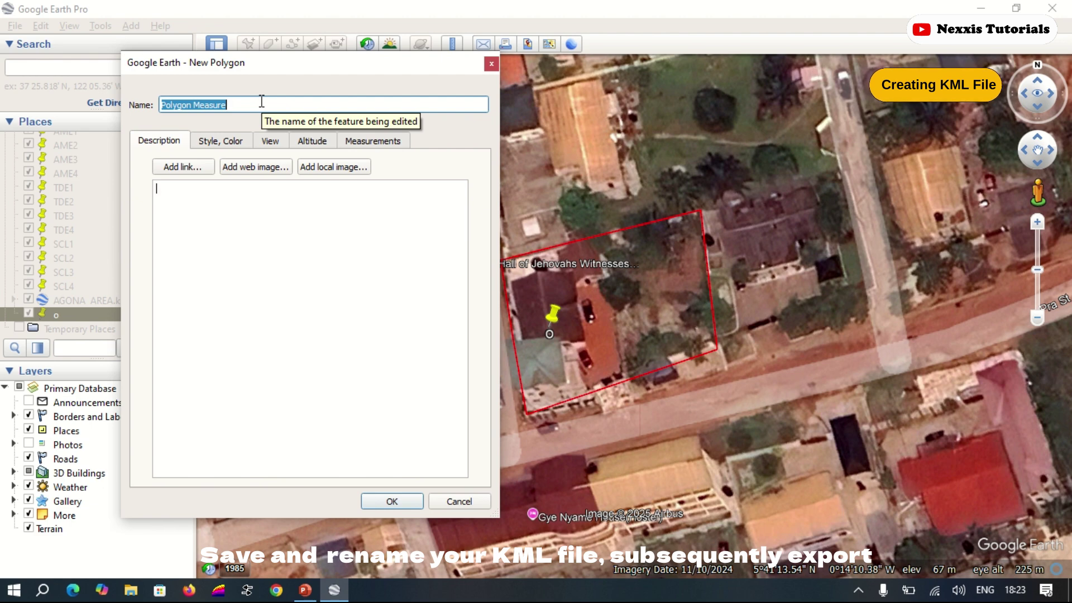
{"action": "type", "text": "T"}
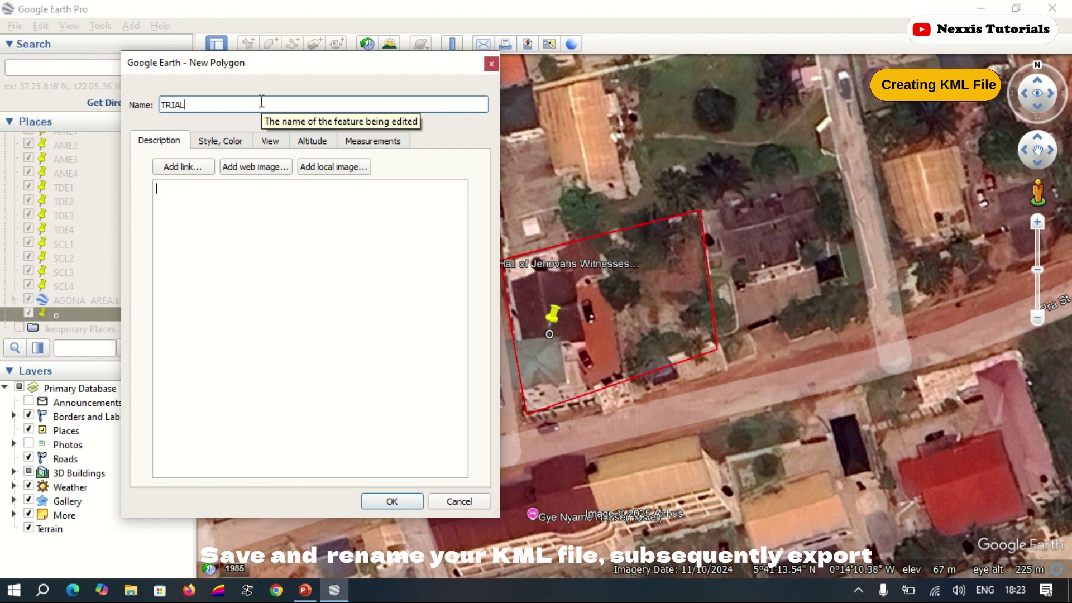
{"action": "type", "text": "RIAL"}
{"action": "left_click", "coordinate": [400, 499]}
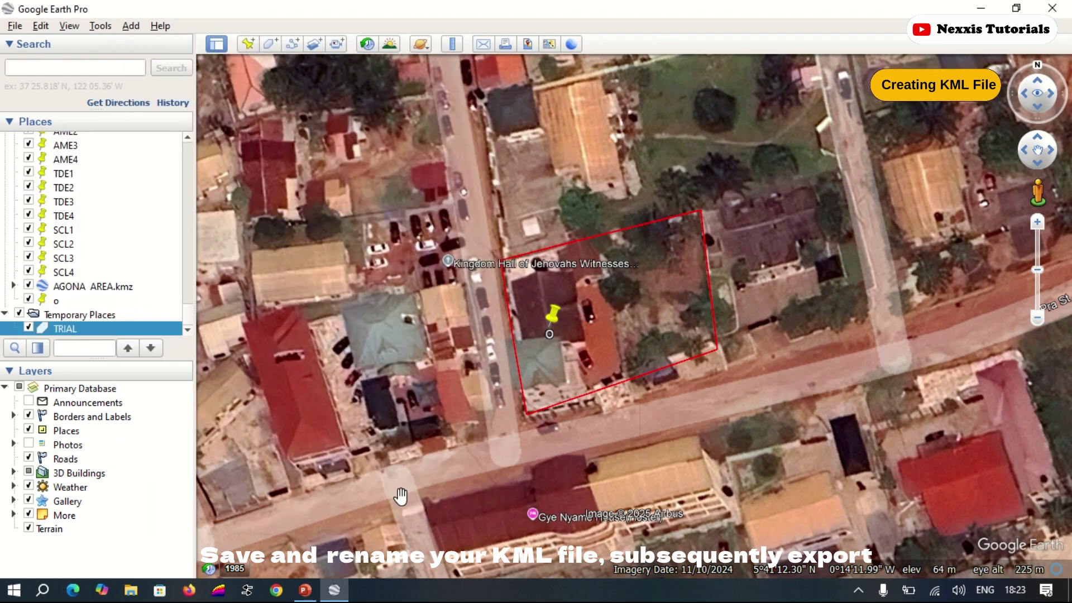
- Export the TRIAL place as a Kml (*.kml) file into the P4RTK folder
{"action": "right_click", "coordinate": [105, 329]}
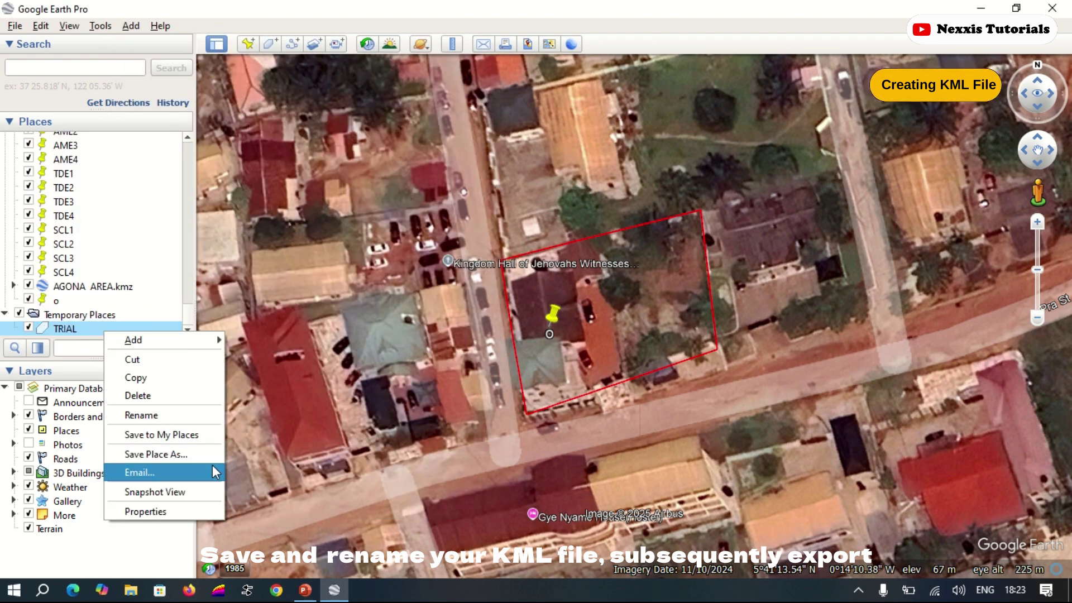
{"action": "left_click", "coordinate": [201, 453]}
{"action": "left_click", "coordinate": [667, 455]}
{"action": "left_click", "coordinate": [667, 455]}
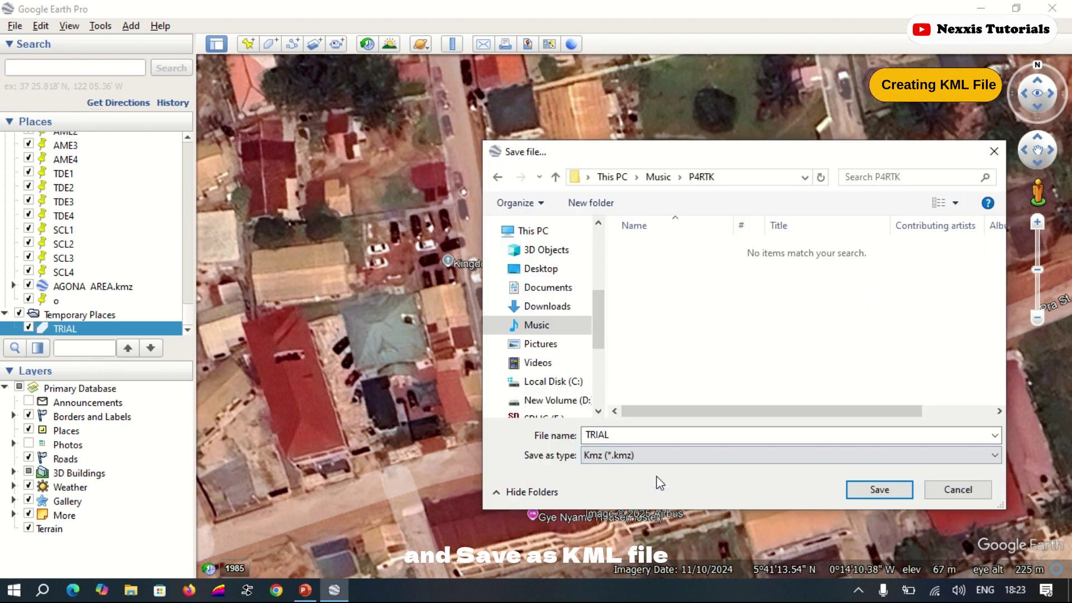
{"action": "left_click", "coordinate": [667, 455]}
{"action": "left_click", "coordinate": [676, 483]}
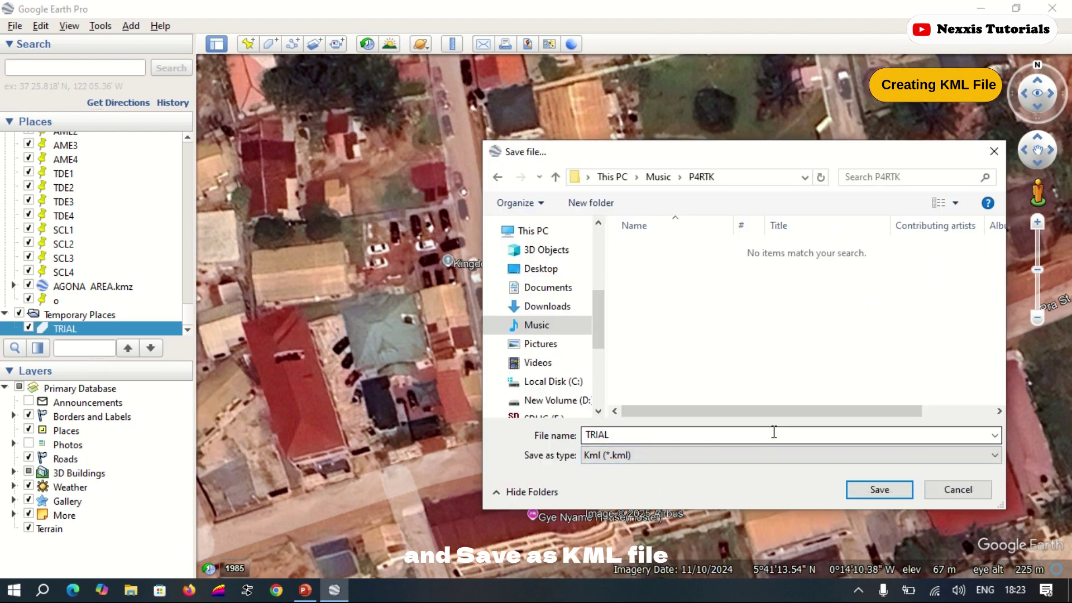
{"action": "left_click", "coordinate": [880, 489]}
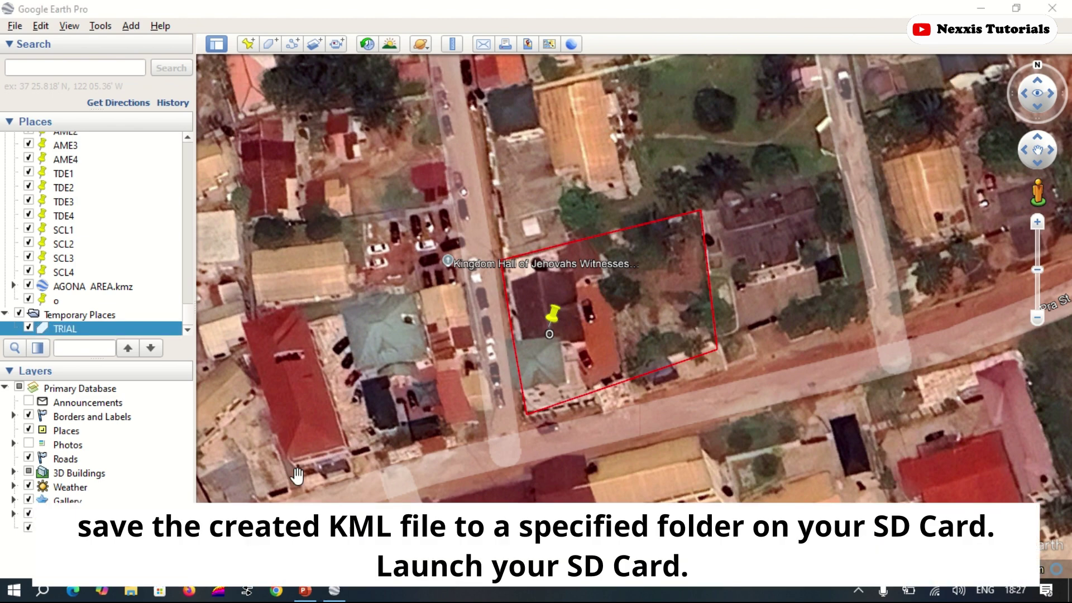
- Paste the TRIAL KML file into DJI\KML on the SDHC (F:) card
{"action": "key", "text": "super+e"}
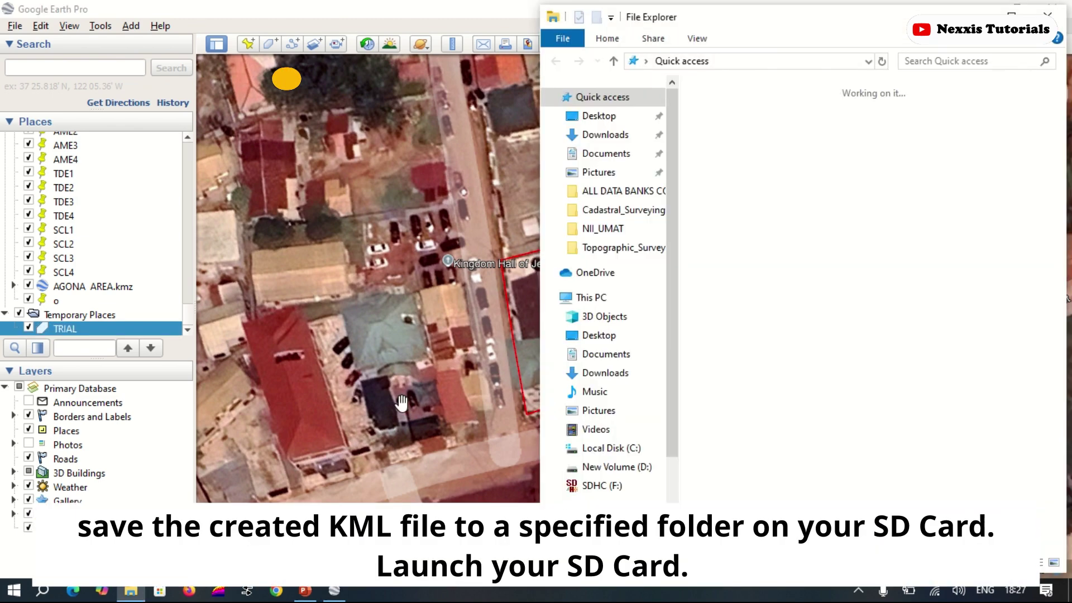
{"action": "scroll", "coordinate": [661, 306], "scroll_direction": "down", "scroll_amount": 2}
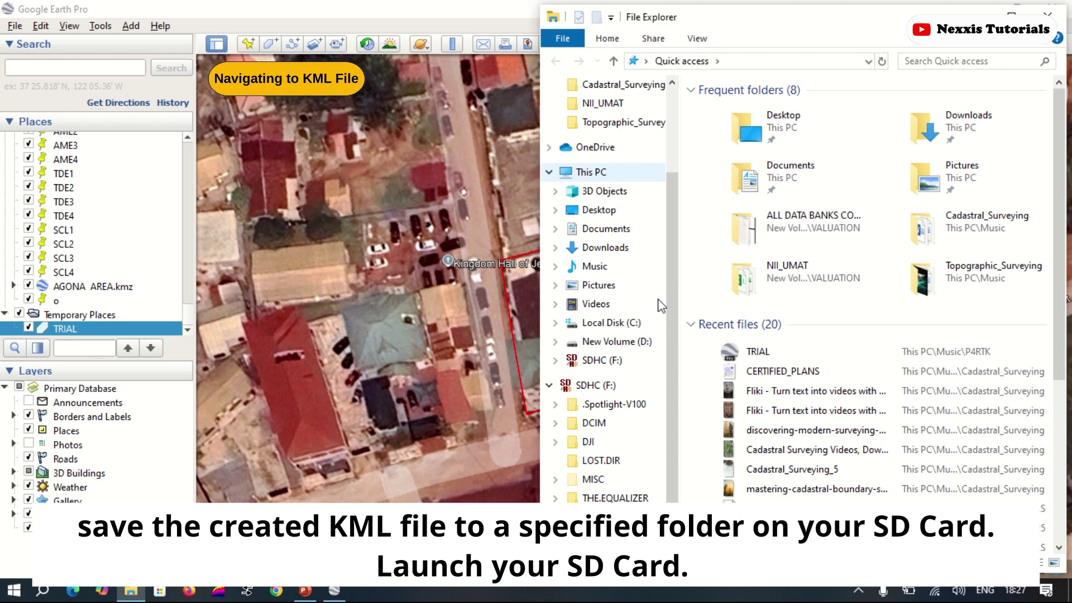
{"action": "left_click", "coordinate": [607, 388]}
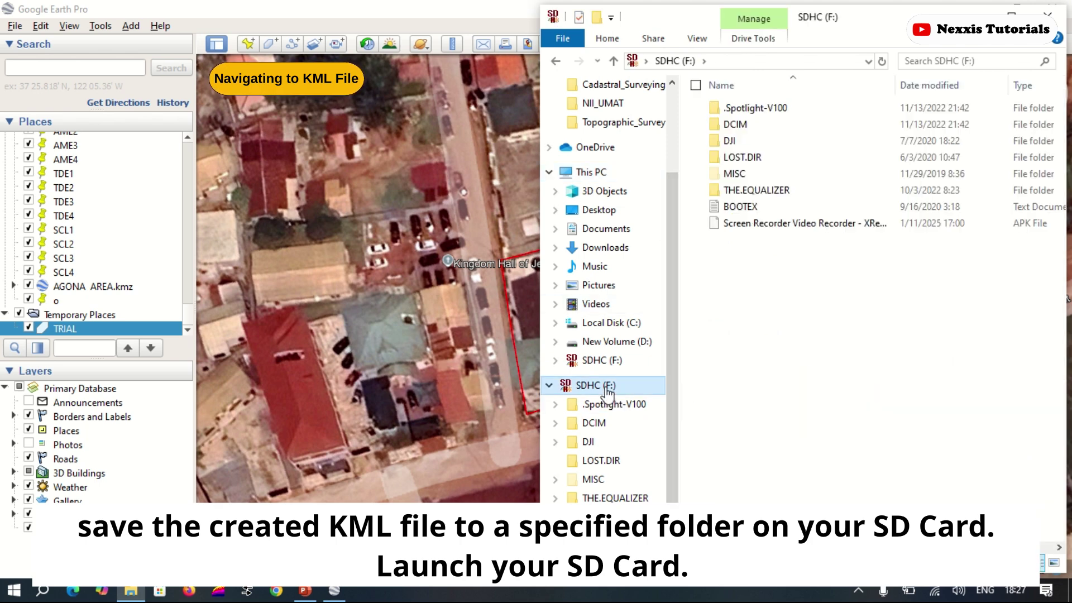
{"action": "double_click", "coordinate": [748, 142]}
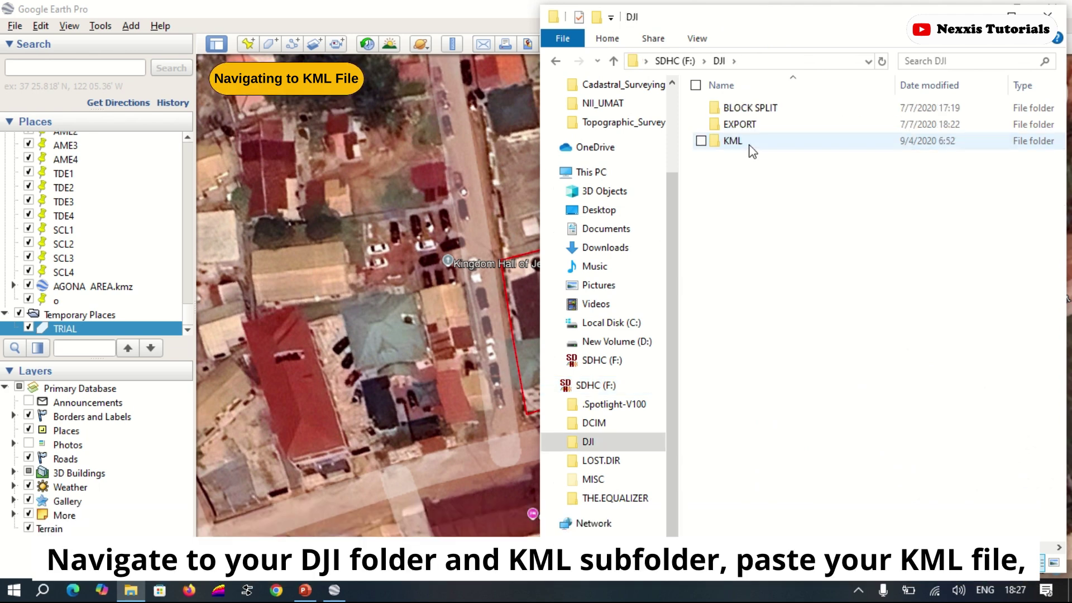
{"action": "double_click", "coordinate": [732, 140]}
{"action": "right_click", "coordinate": [758, 162]}
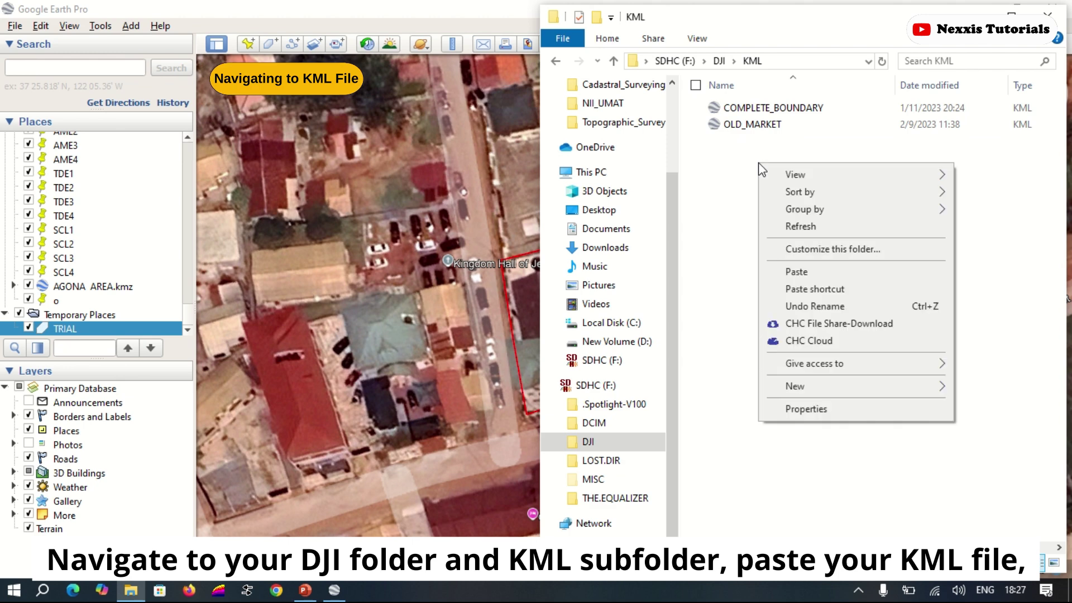
{"action": "left_click", "coordinate": [798, 270]}
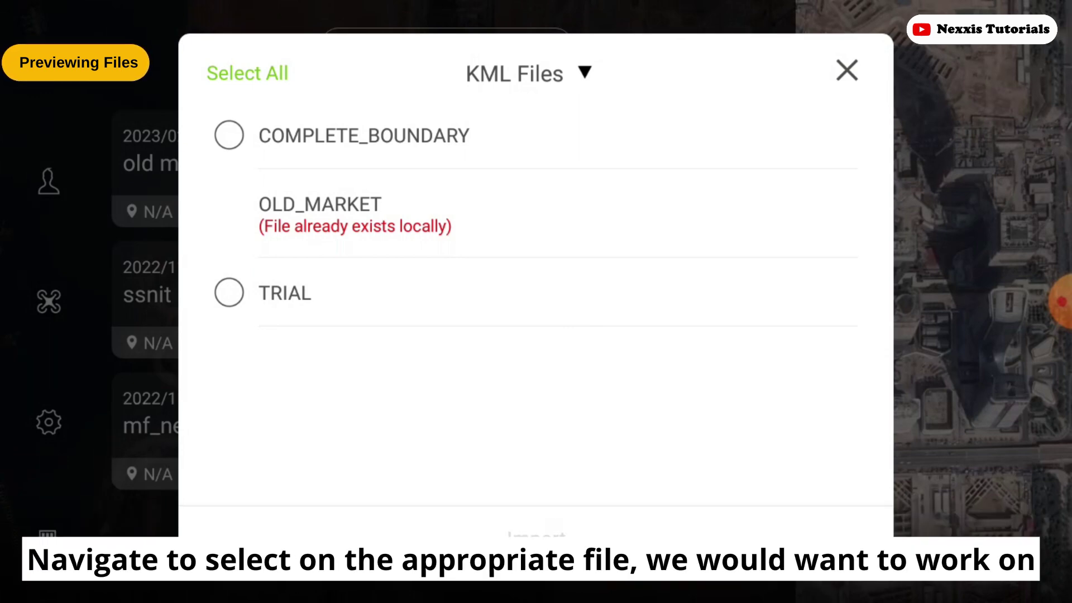
- Select TRIAL in the KML list and import it into DJI GS RTK
{"action": "left_click", "coordinate": [229, 292]}
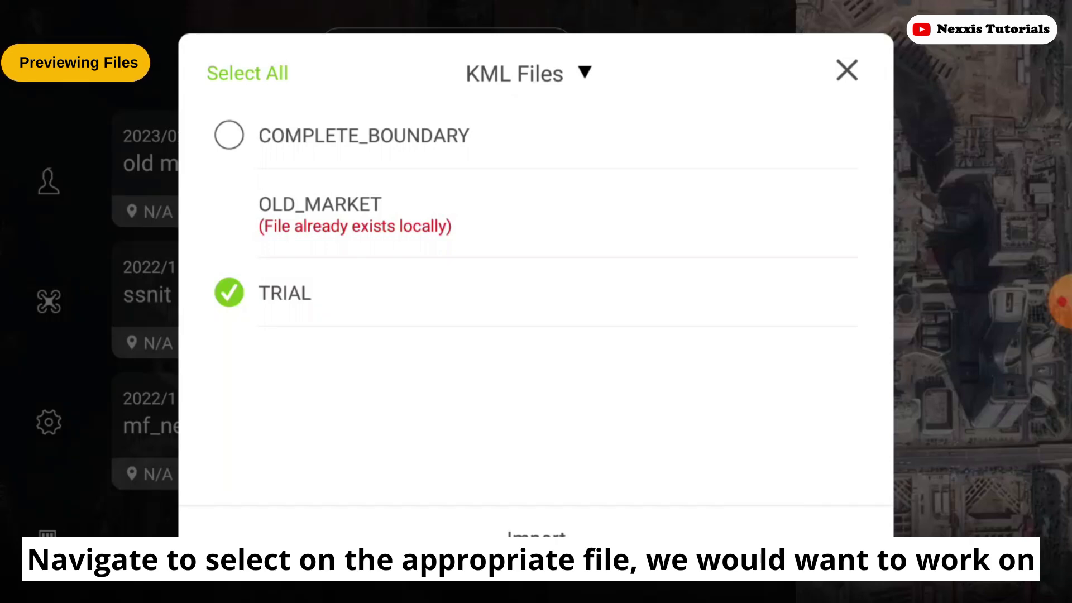
{"action": "left_click", "coordinate": [536, 534]}
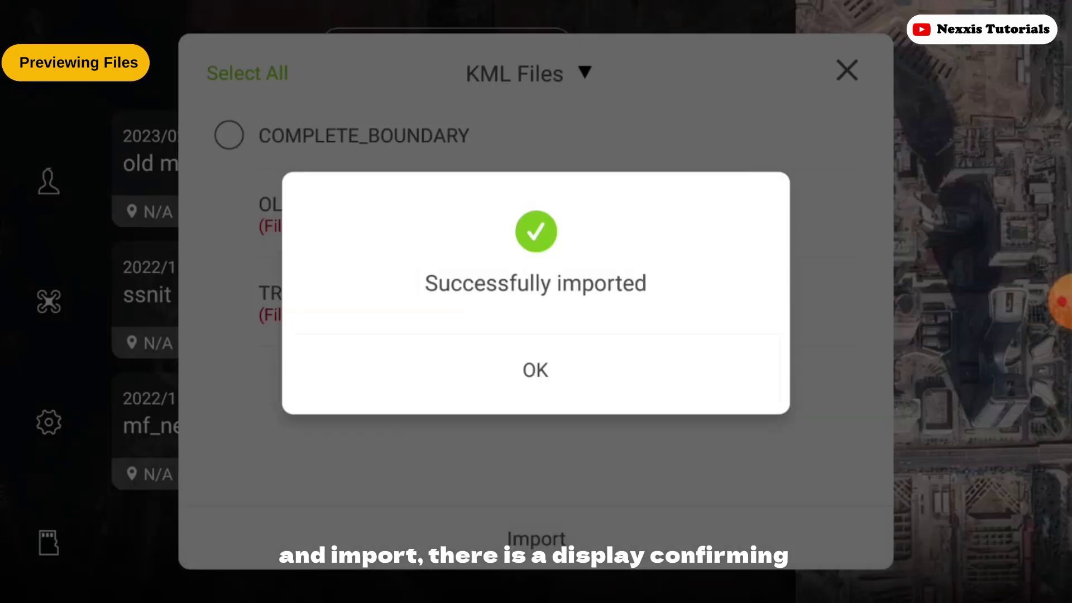